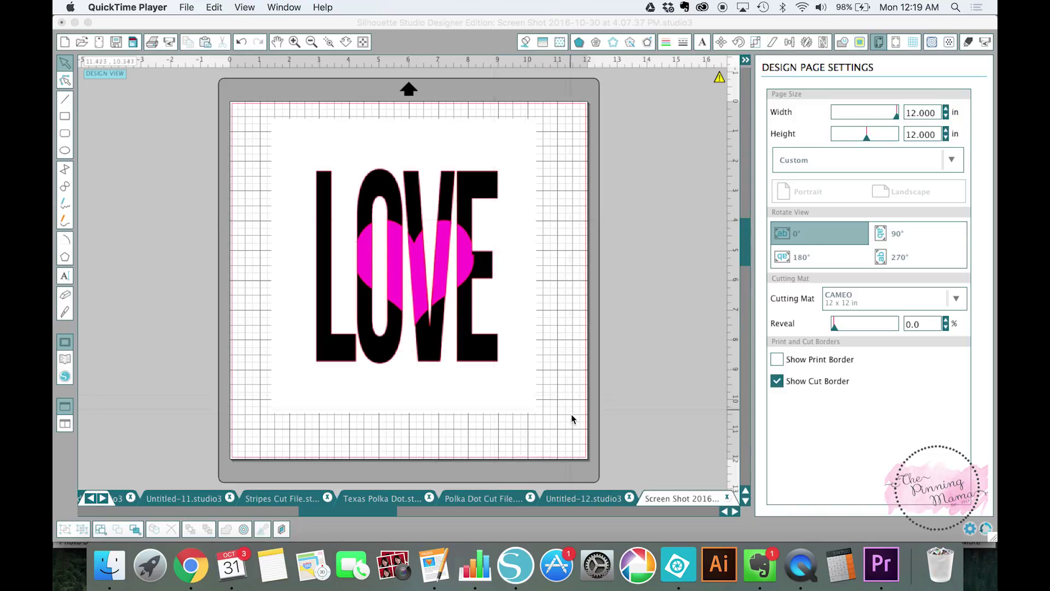
Step: Type LOVE on the blank Untitled-12 page and set its font to Bebas Neue
left_click(603, 498)
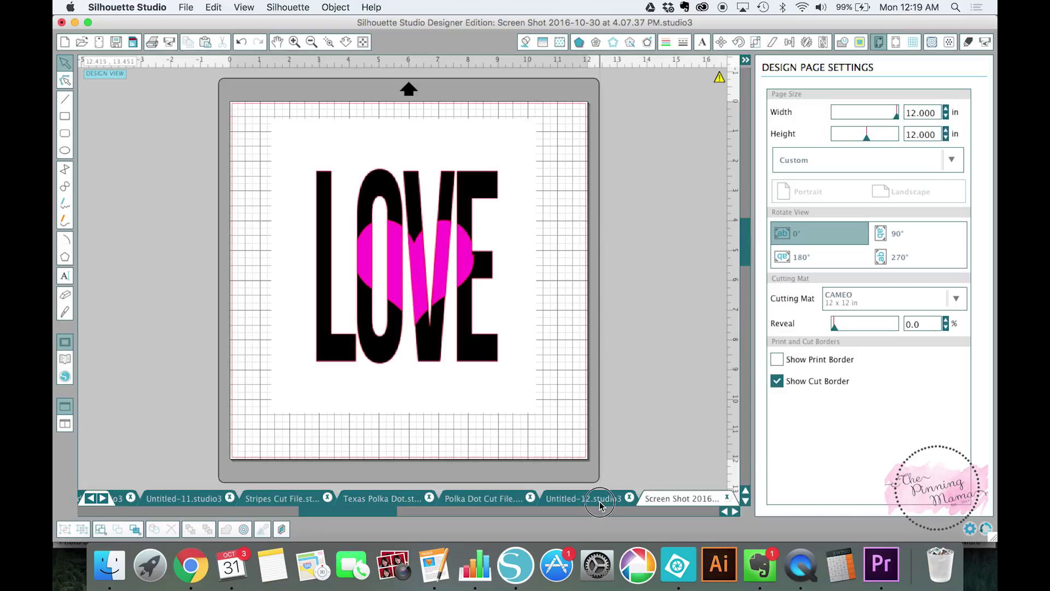
left_click(602, 499)
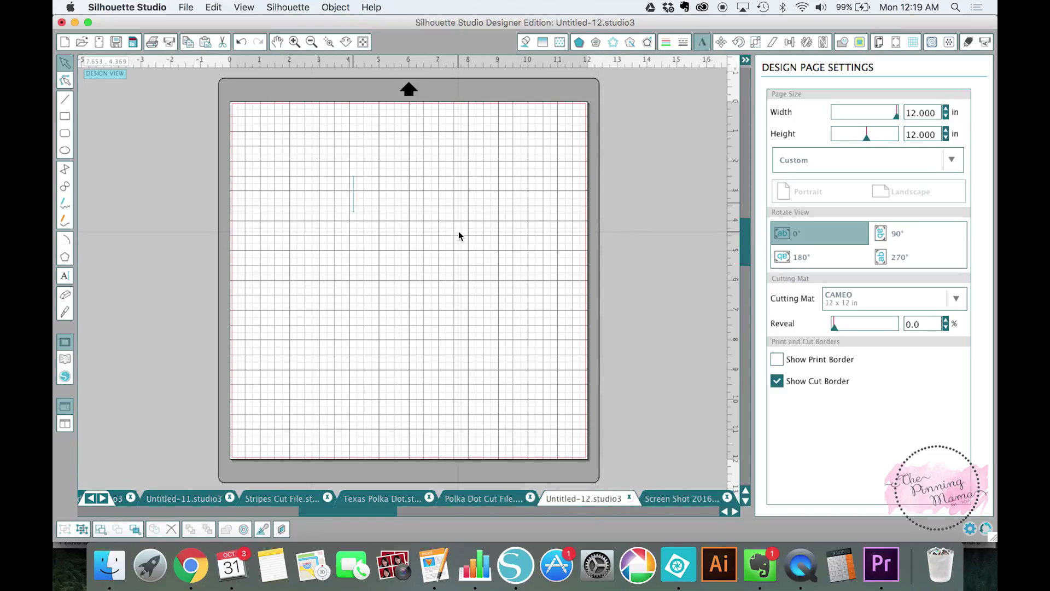
type("LO")
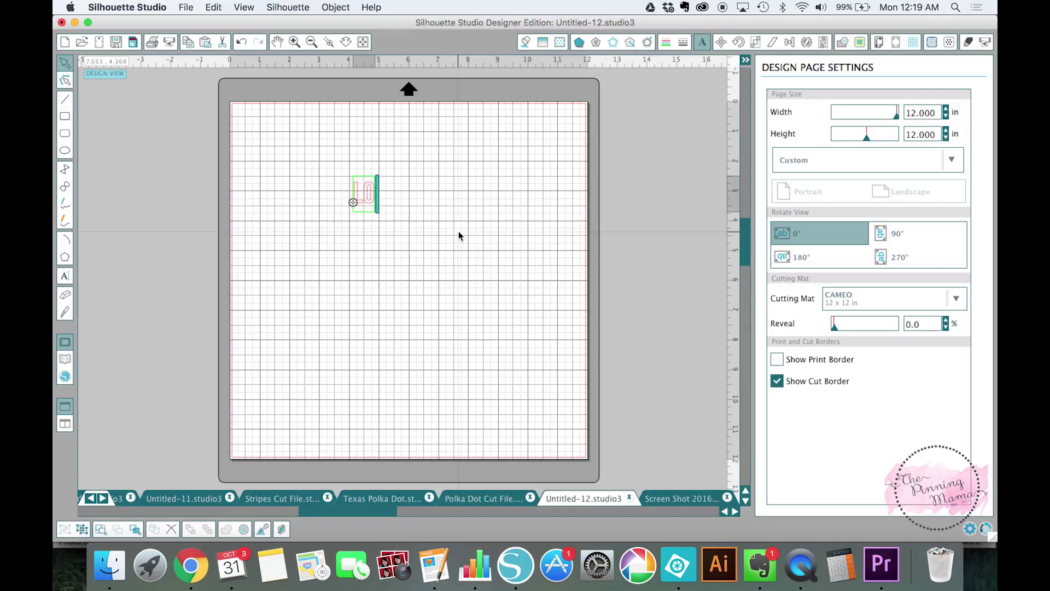
type("VE")
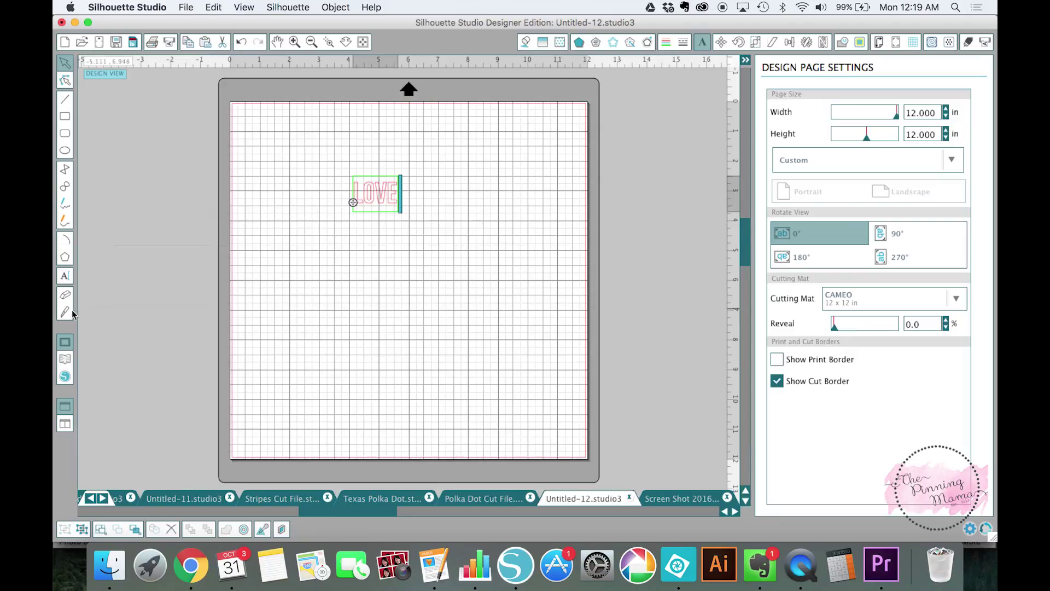
left_click(65, 276)
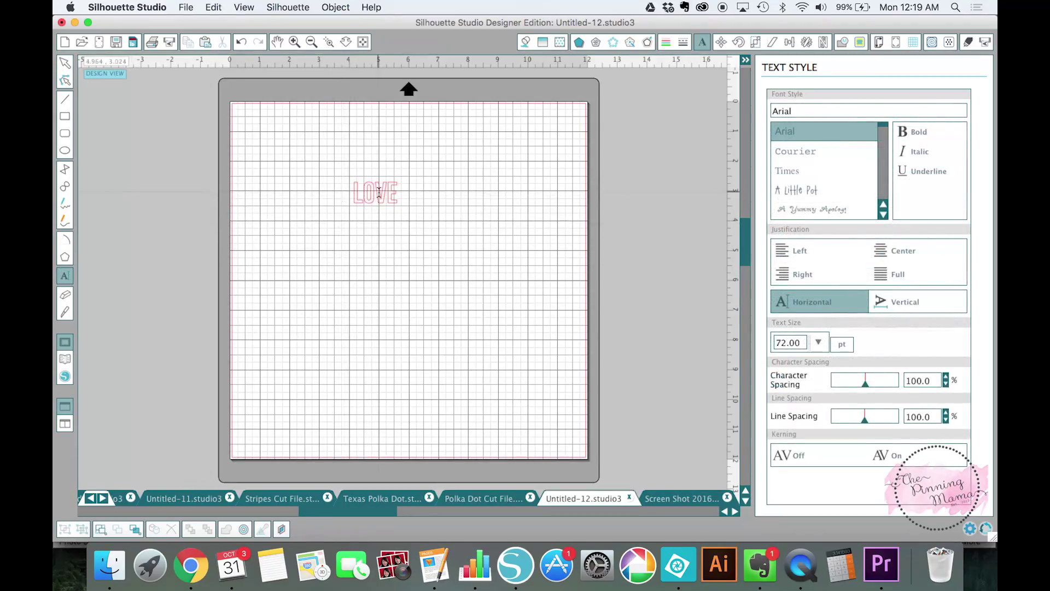
left_click(378, 192)
left_click(439, 198)
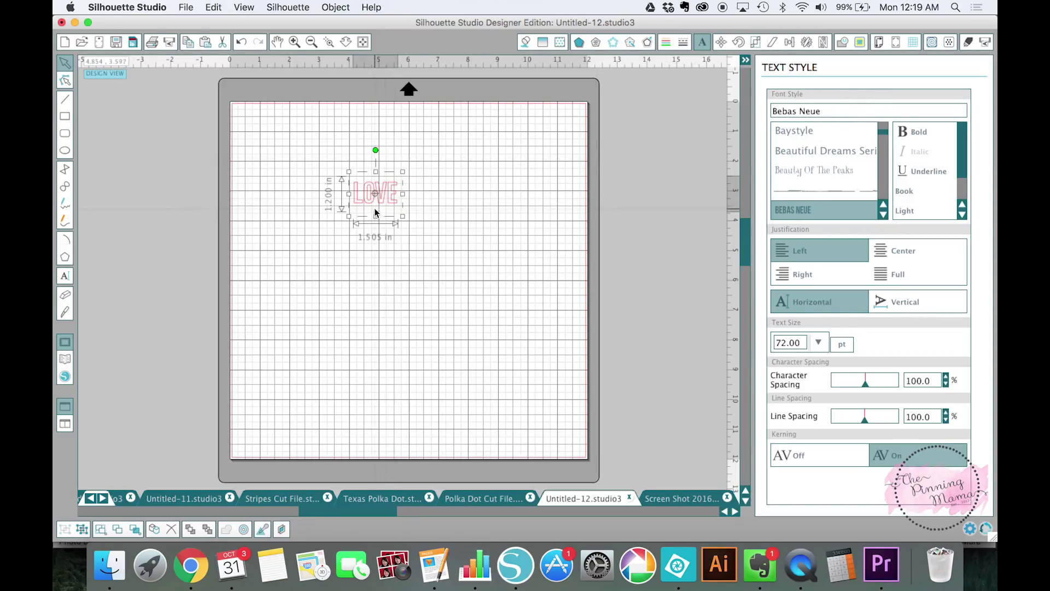
Step: Enlarge LOVE to 448.65 pt, centre it, and tighten character spacing to 87.7%
left_click_drag(403, 216, 553, 415)
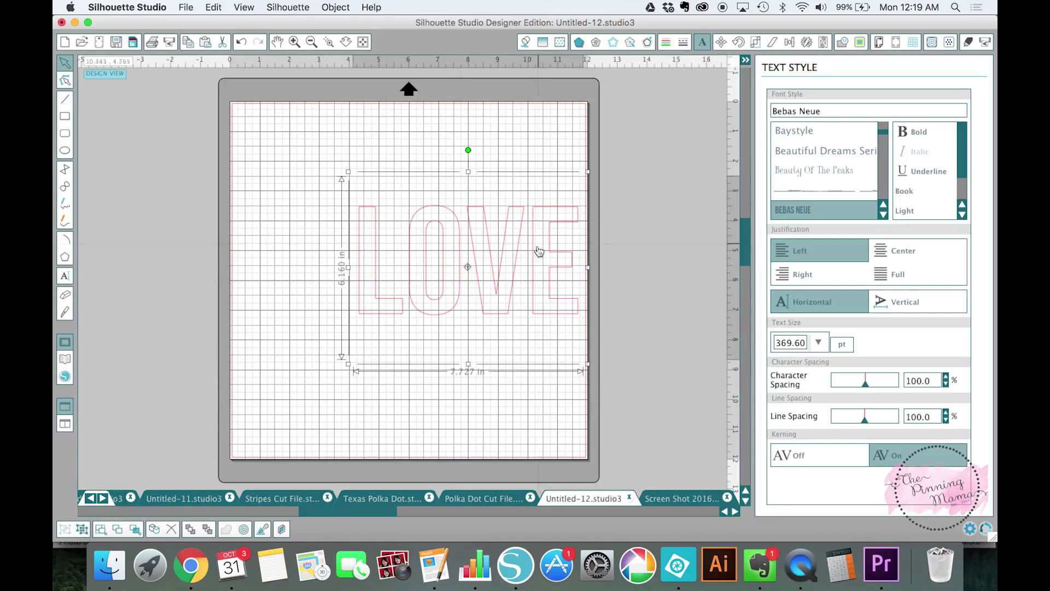
left_click_drag(535, 261, 475, 270)
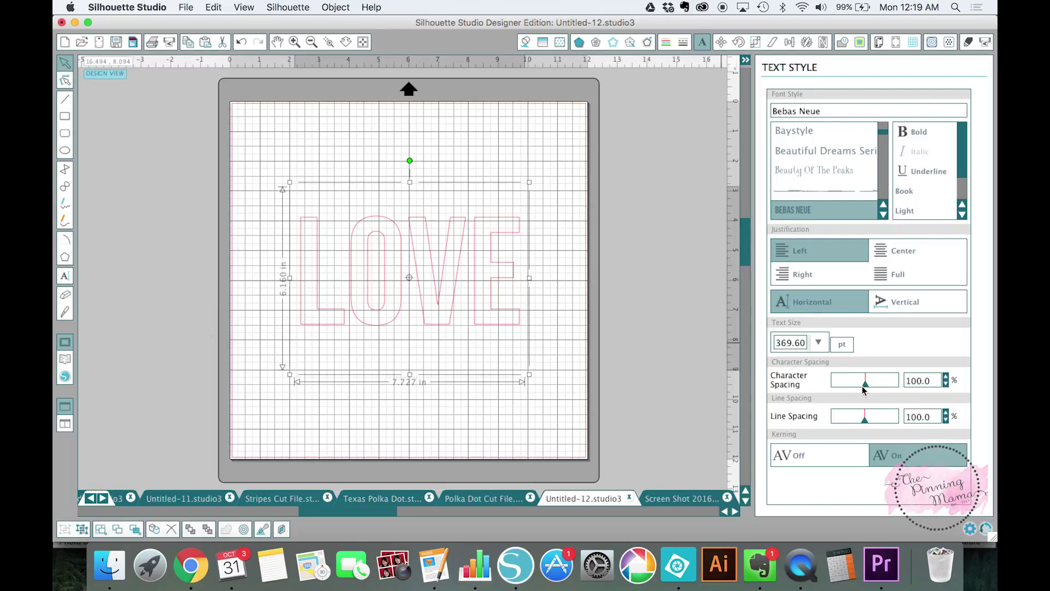
left_click_drag(865, 389, 862, 389)
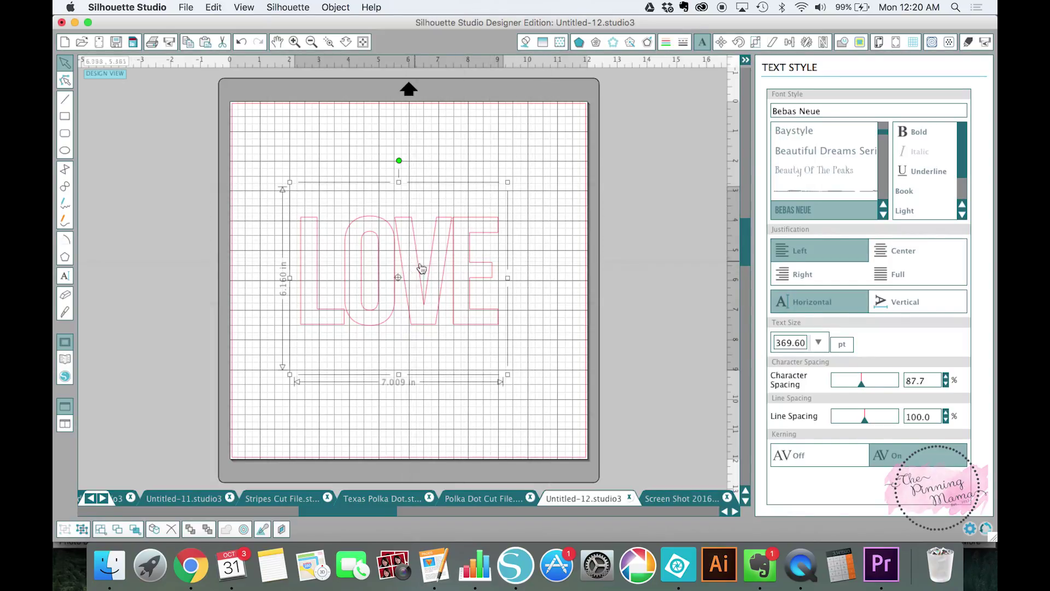
left_click_drag(507, 182, 553, 144)
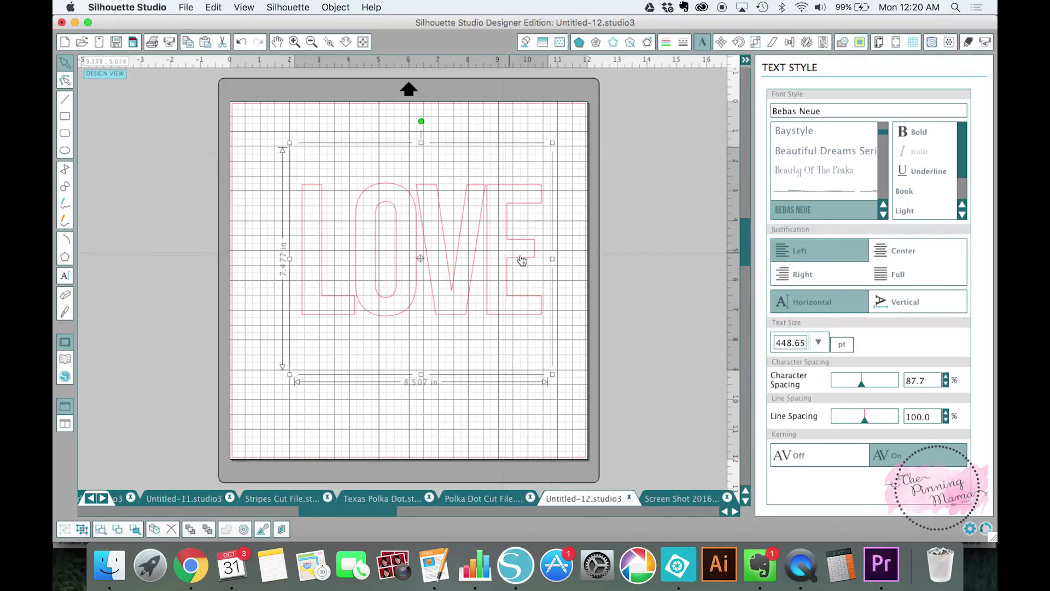
Step: Fill the LOVE lettering black and nudge it slightly left on the page
left_click(564, 253)
left_click(488, 255)
left_click(525, 41)
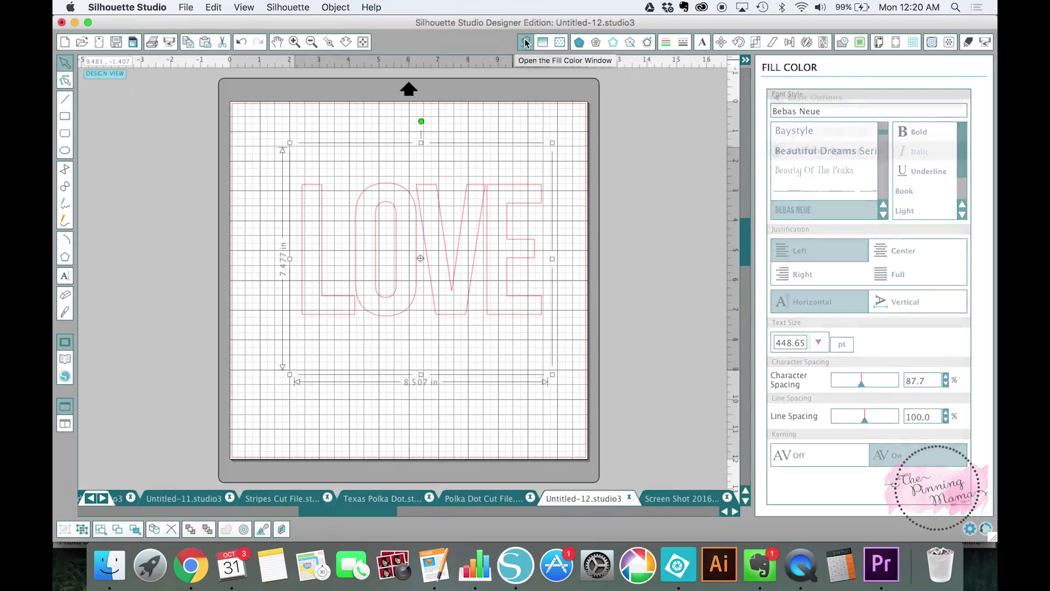
left_click(864, 132)
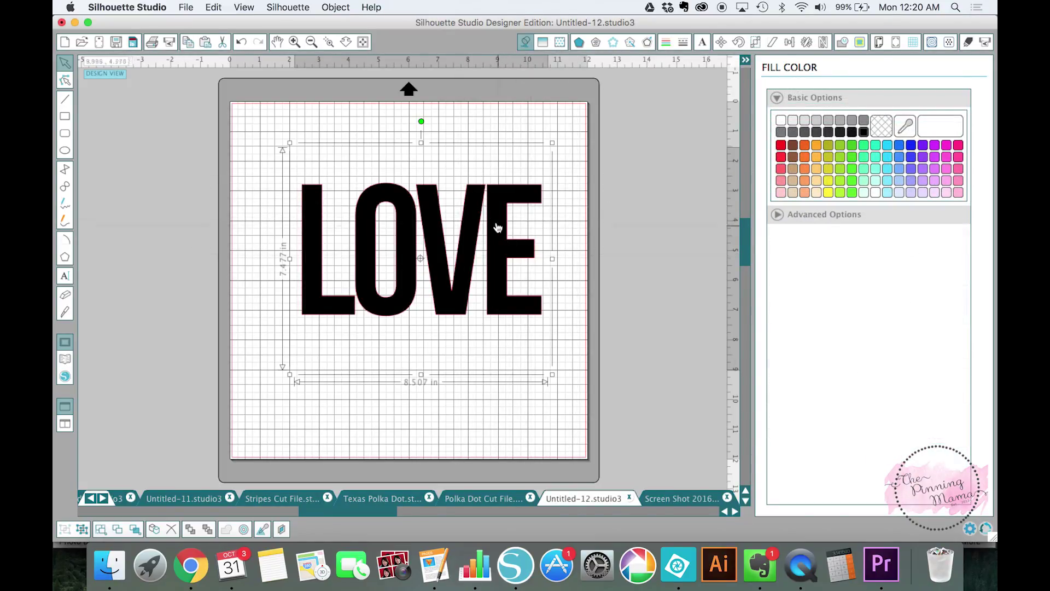
left_click_drag(488, 214, 477, 221)
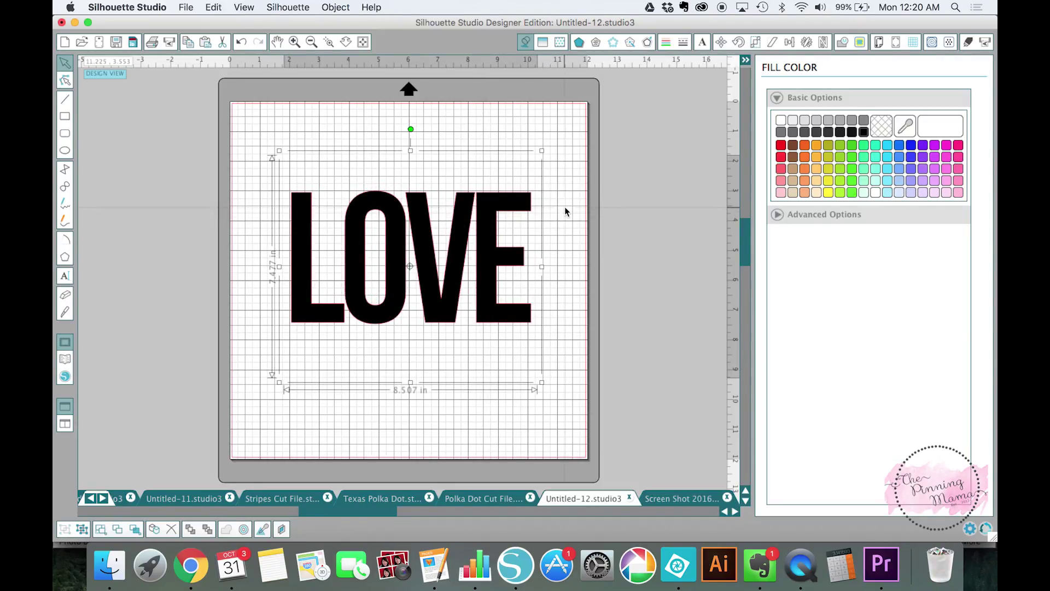
left_click(147, 351)
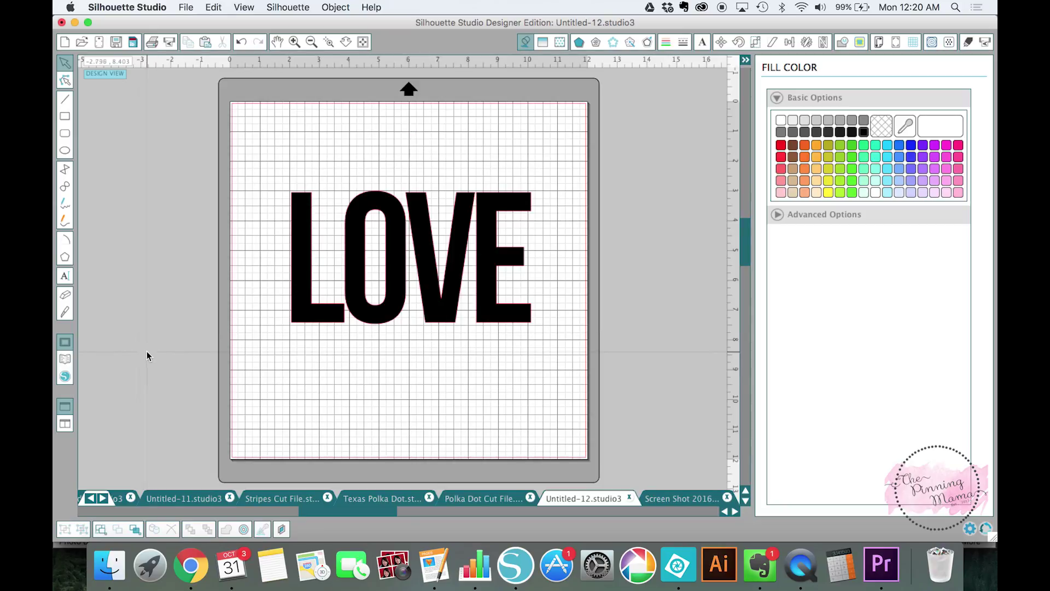
Step: Search the design library for 'heart' and place the Heart design over LOVE
left_click(67, 360)
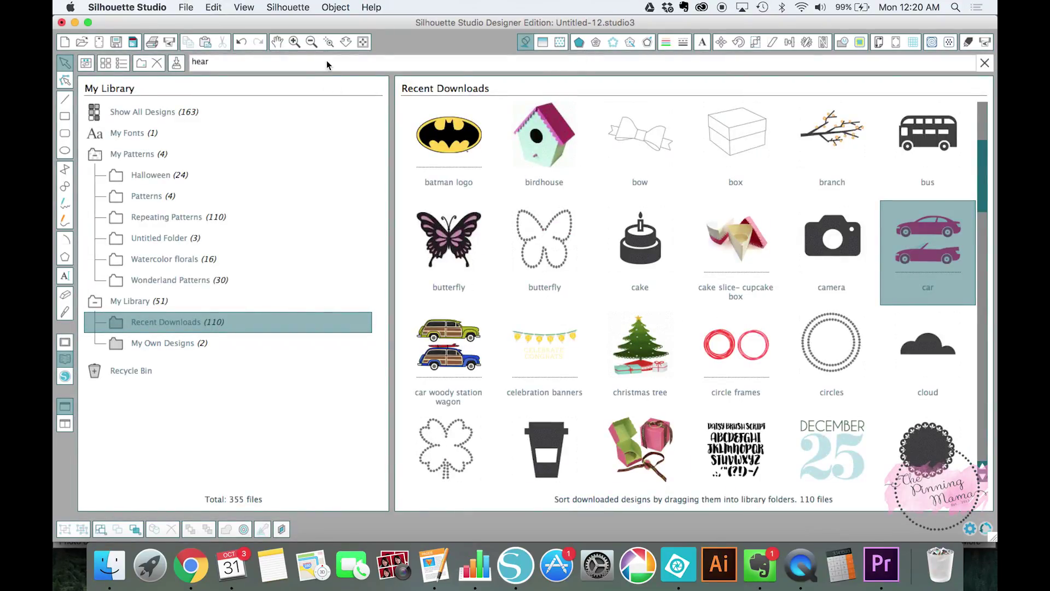
type("heart")
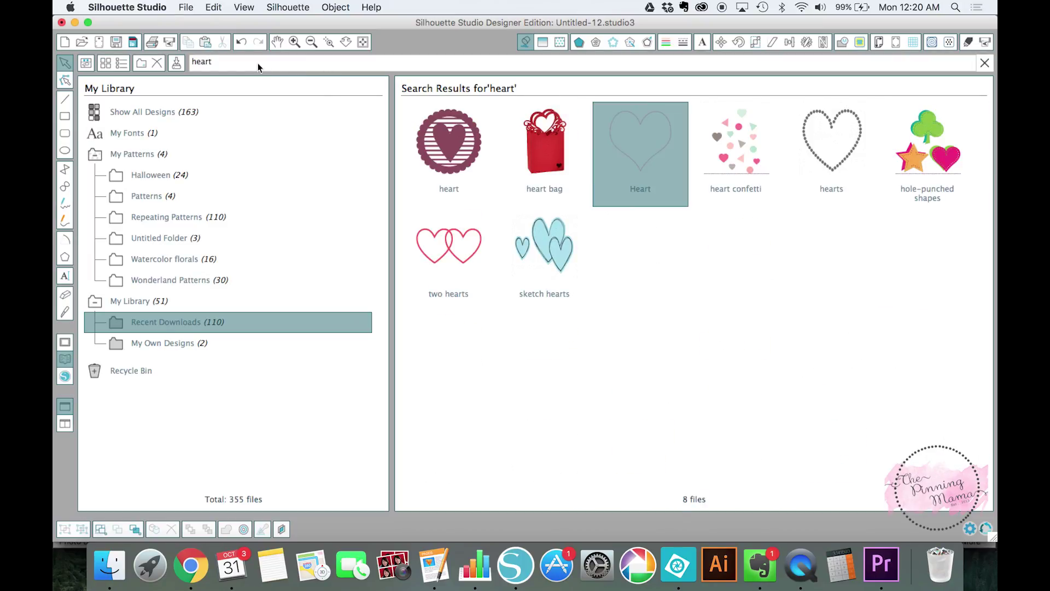
double_click(662, 143)
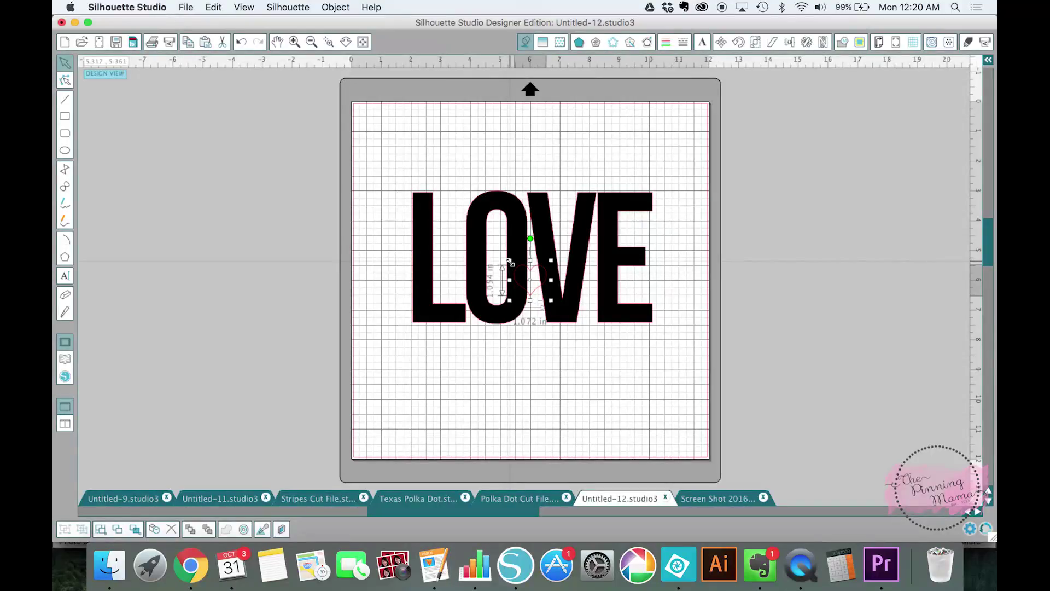
Step: Enlarge the heart and move it over the O and V
left_click_drag(508, 261, 460, 229)
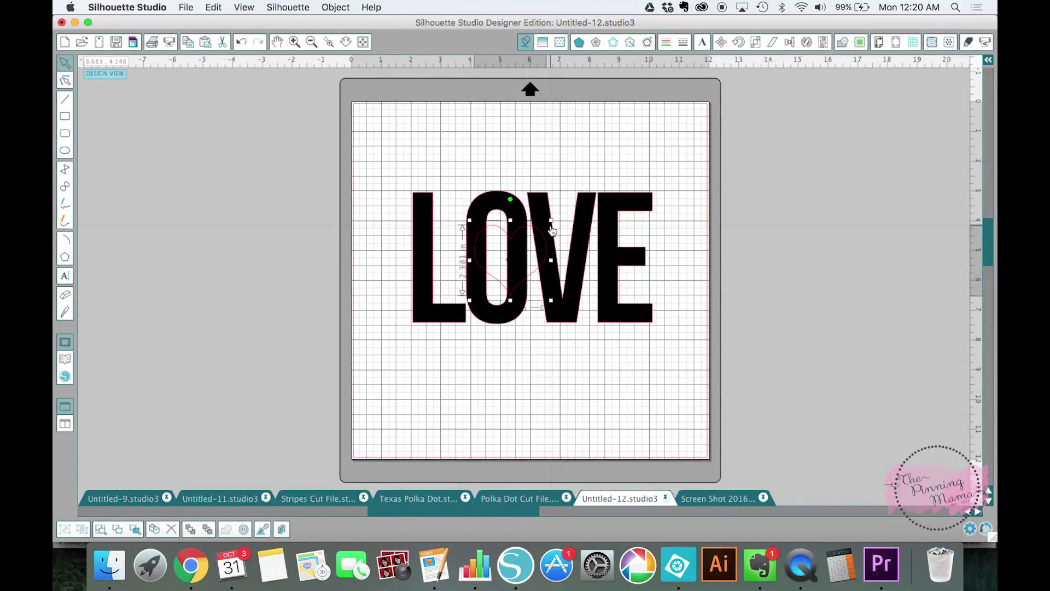
left_click_drag(550, 219, 576, 205)
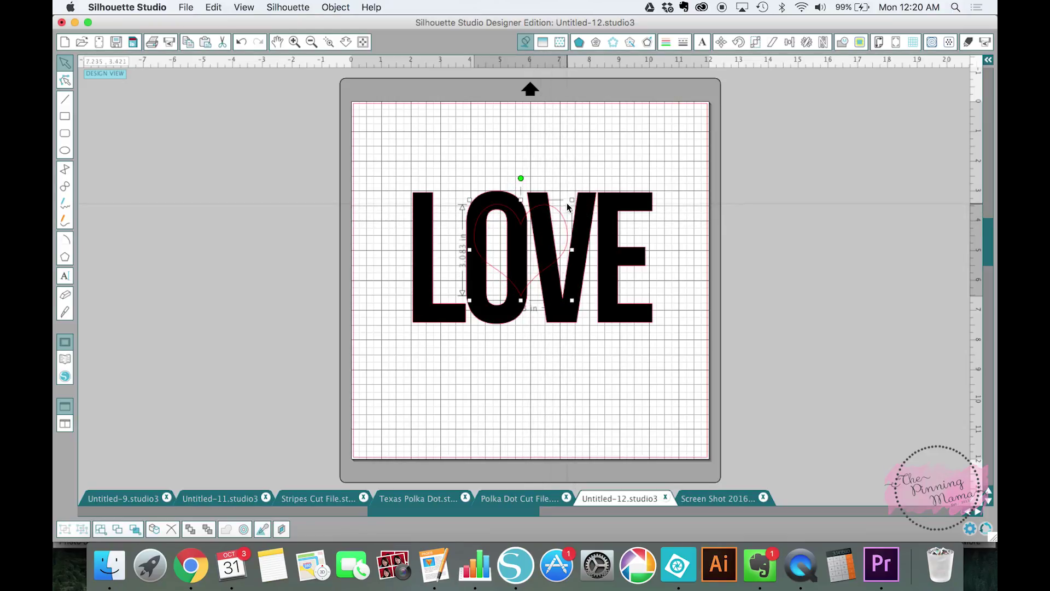
left_click_drag(563, 220, 586, 229)
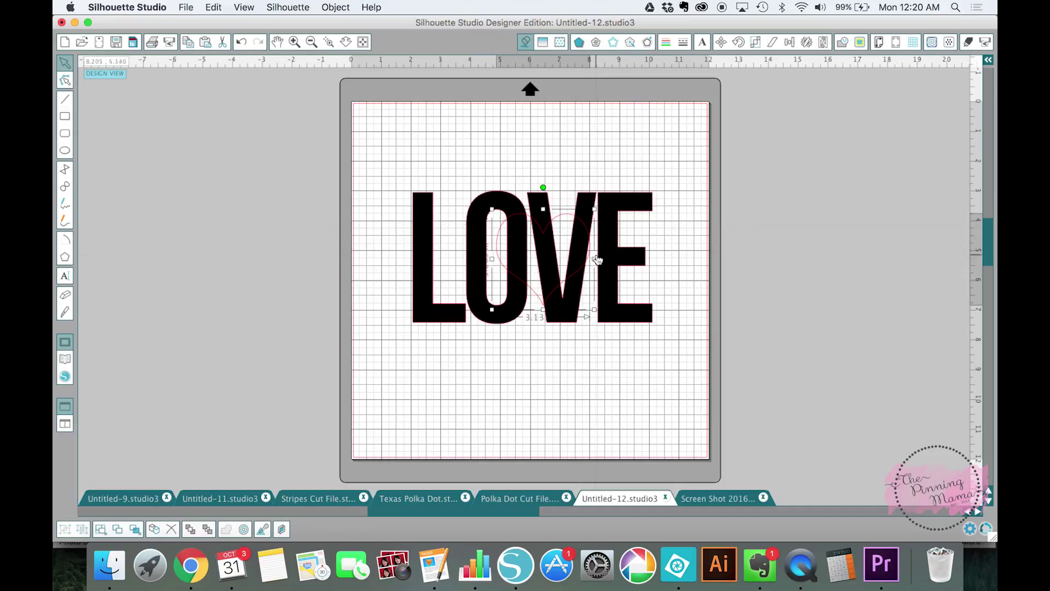
left_click(595, 259)
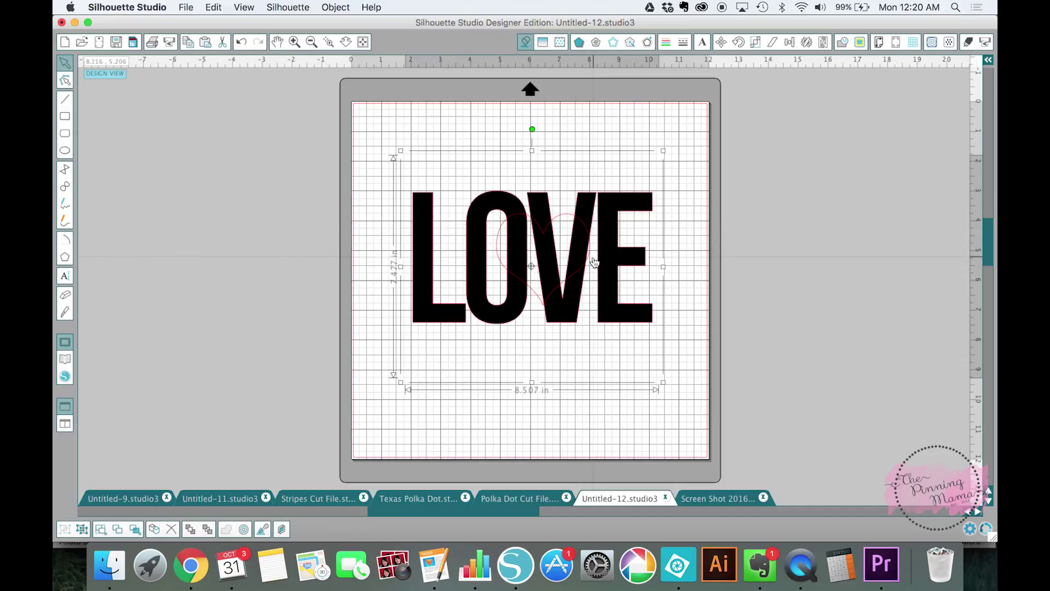
left_click(569, 218)
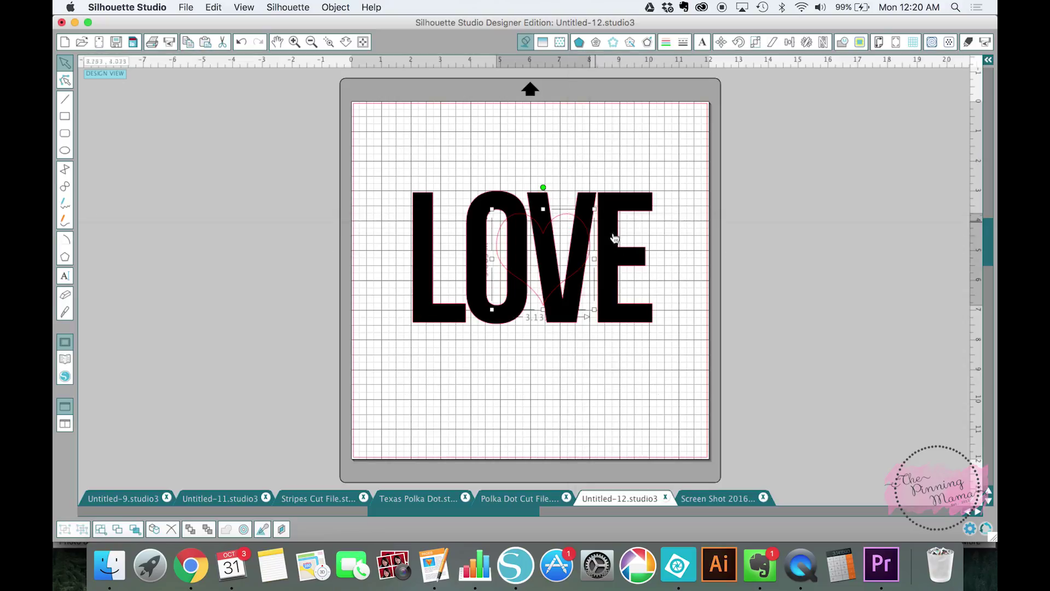
left_click(673, 284)
left_click(558, 219)
Step: Widen the heart toward the L and E and fill it hot pink
left_click_drag(596, 258, 612, 260)
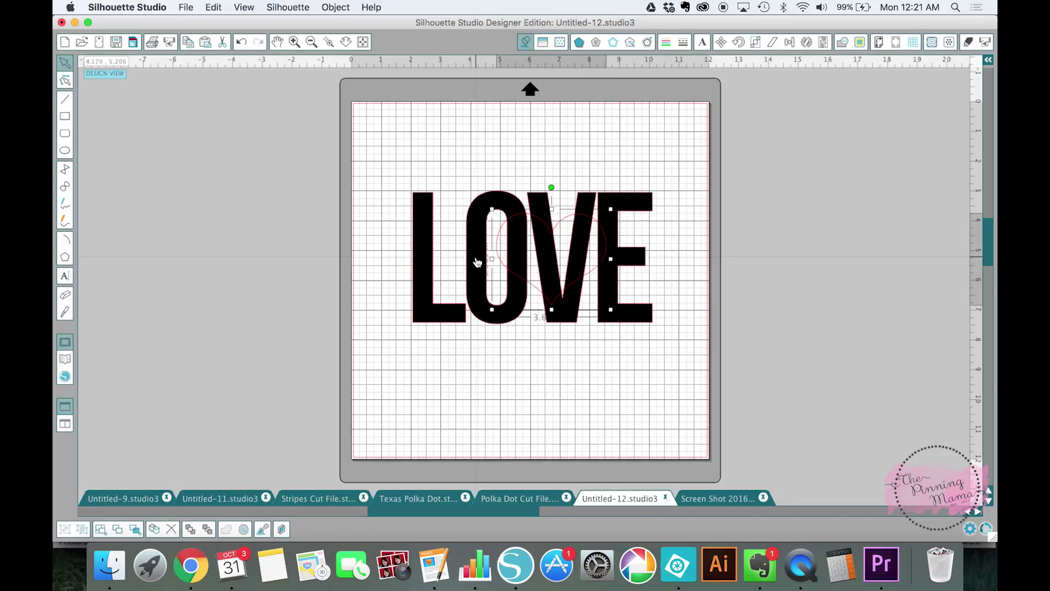
left_click_drag(492, 258, 469, 258)
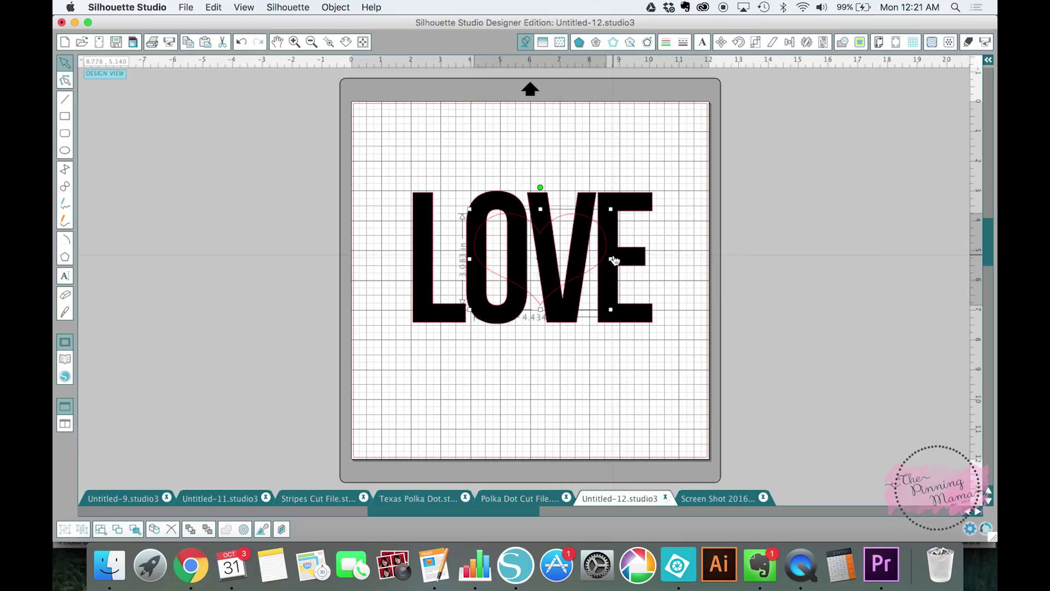
left_click_drag(611, 259, 619, 260)
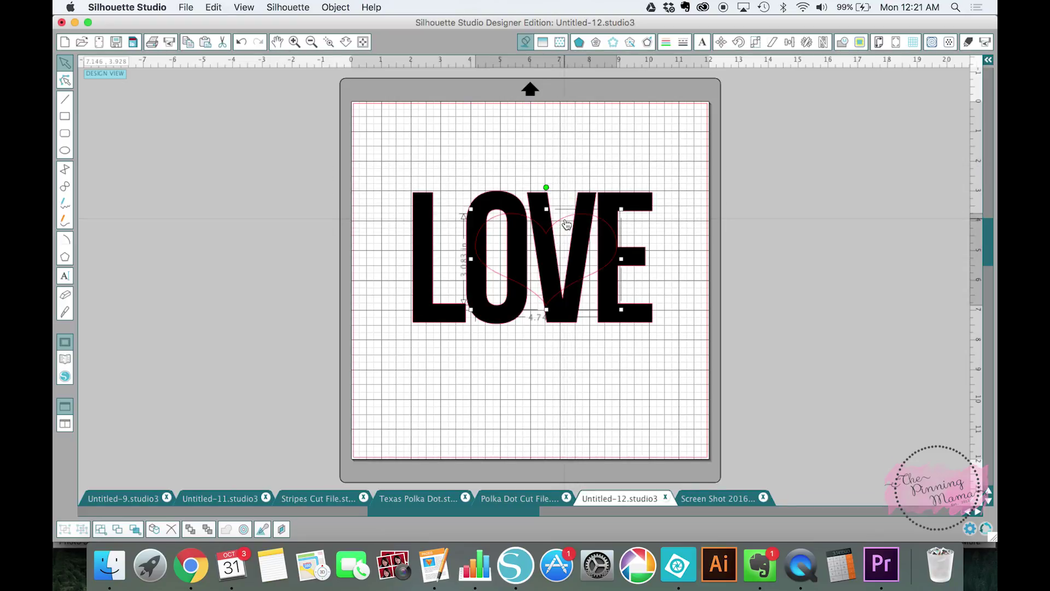
left_click(524, 42)
left_click(959, 145)
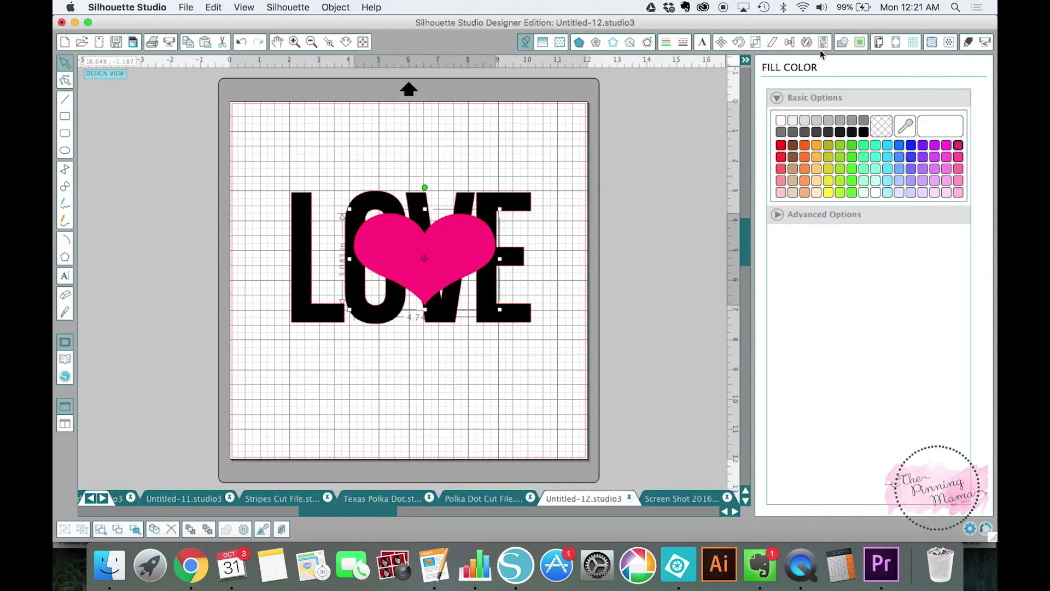
Step: Duplicate the pink heart, delete the extra copy, and bring up the LOVE word's options
left_click(566, 266)
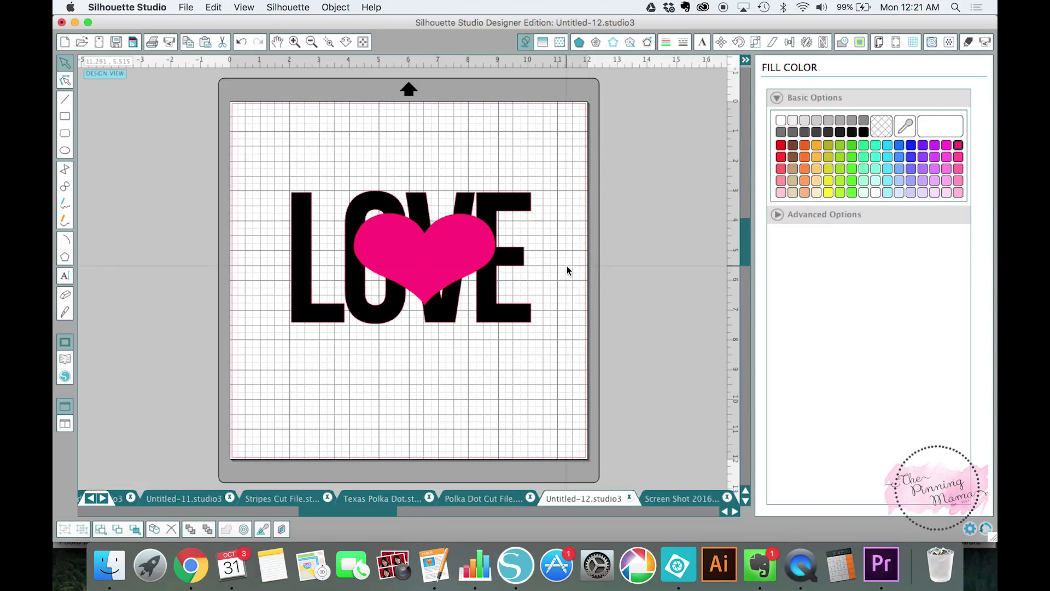
left_click(472, 255)
right_click(471, 255)
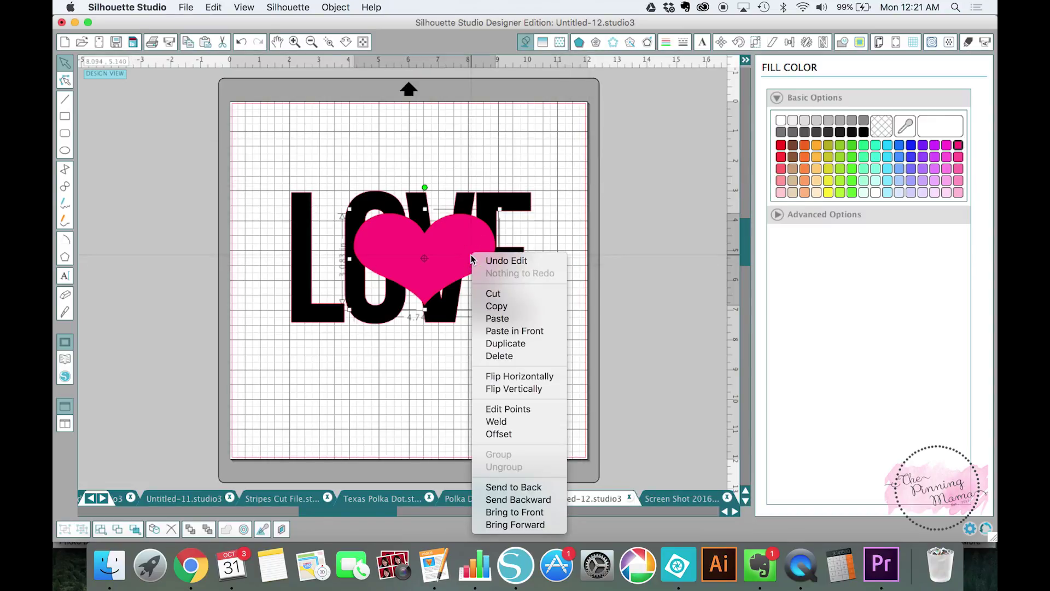
left_click(502, 344)
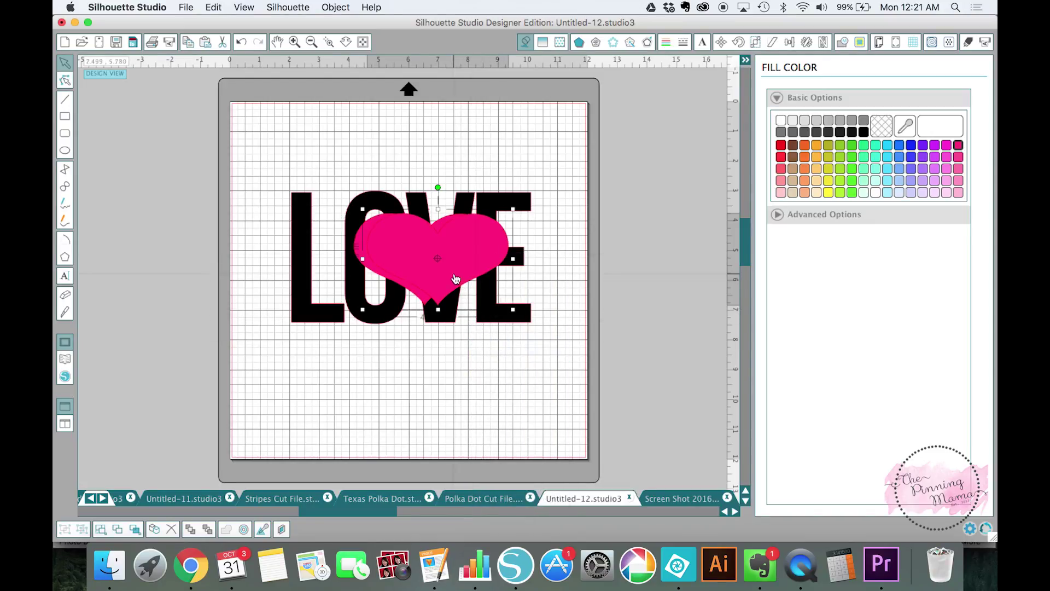
left_click_drag(592, 277, 696, 283)
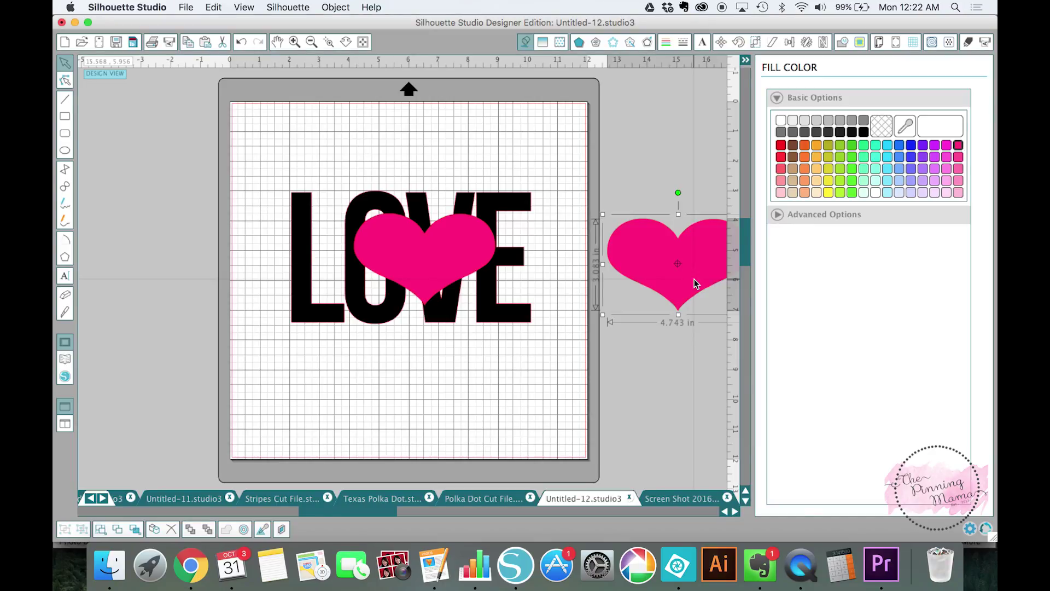
key("Delete")
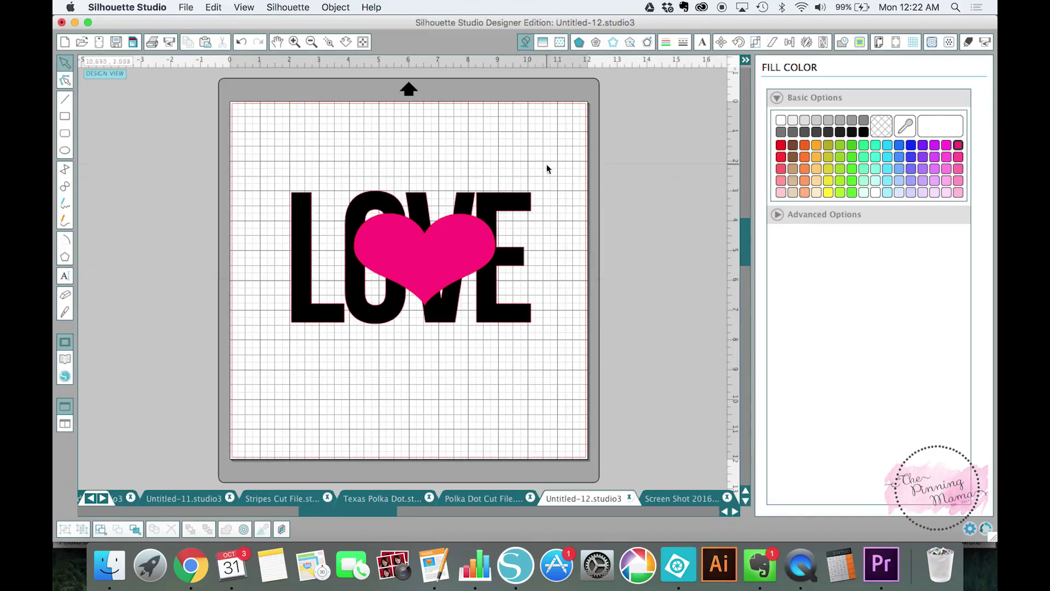
left_click(501, 212)
right_click(501, 213)
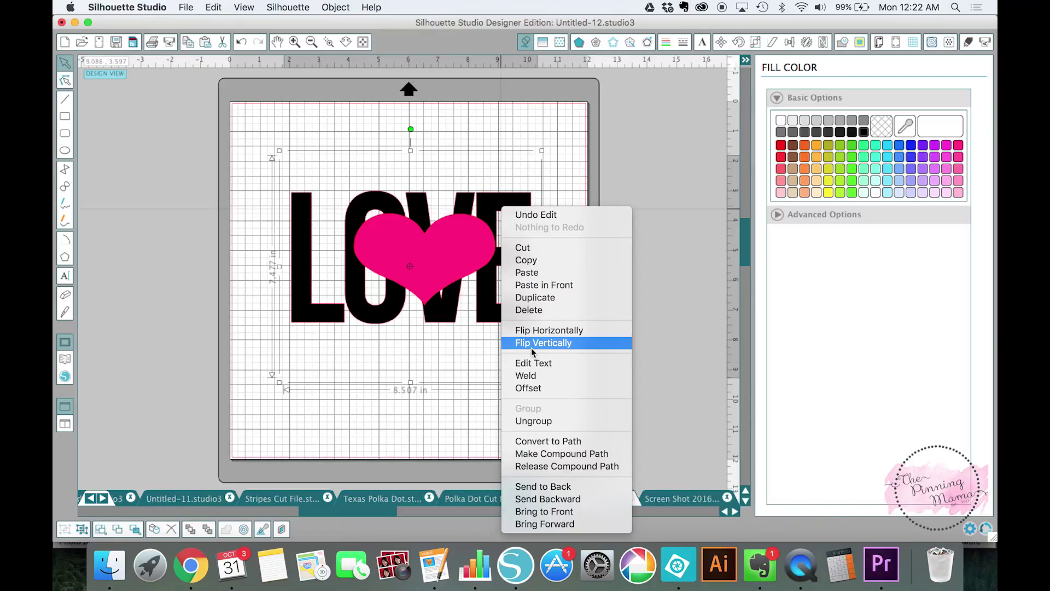
Step: Duplicate LOVE, park the copy right of the mat, and select the original LOVE-and-heart group
left_click(540, 302)
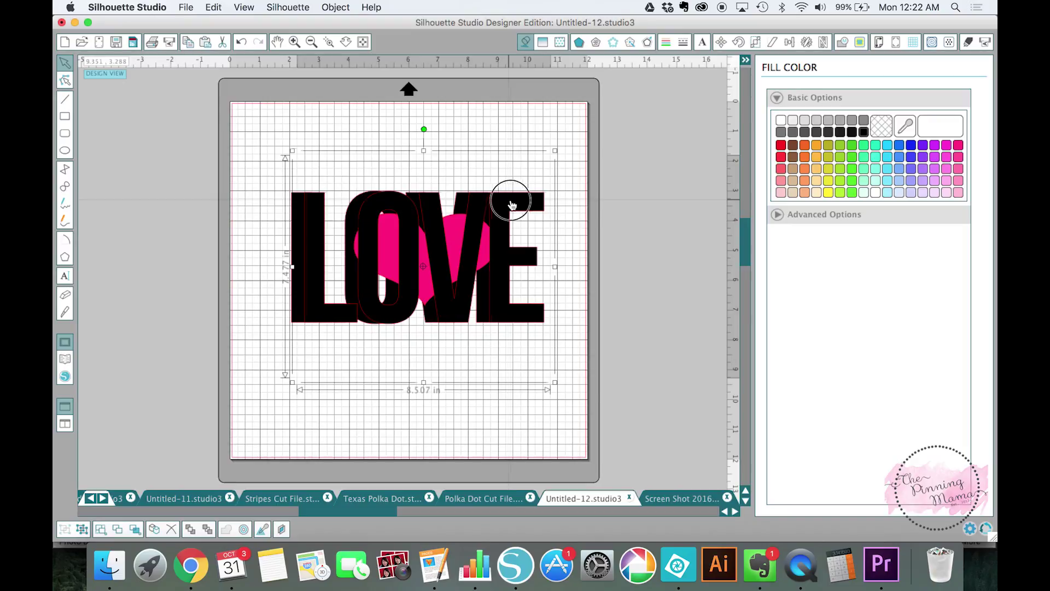
left_click_drag(511, 199, 742, 211)
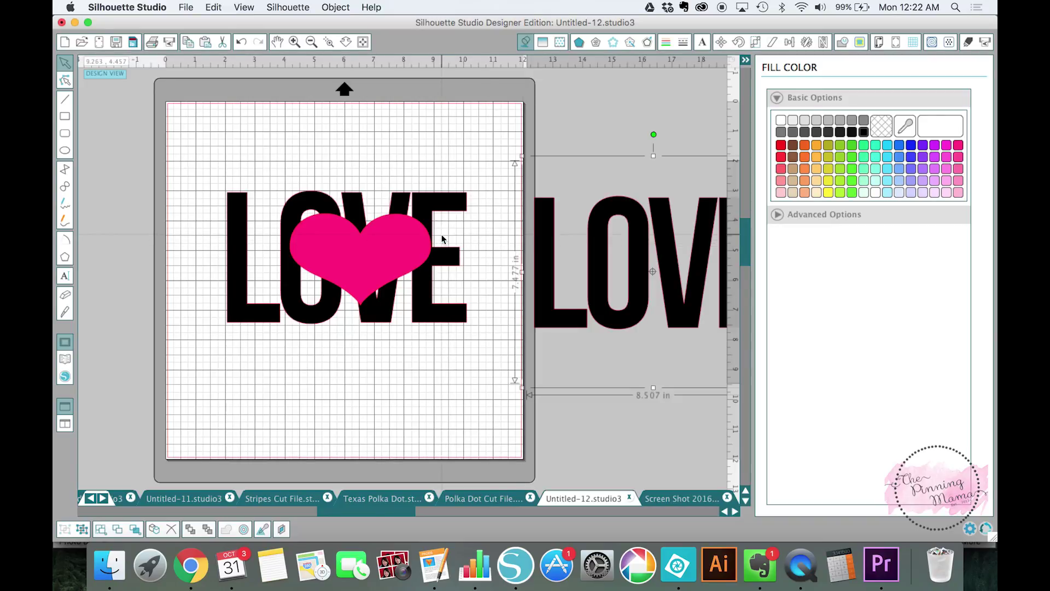
scroll(442, 234, "left", 3)
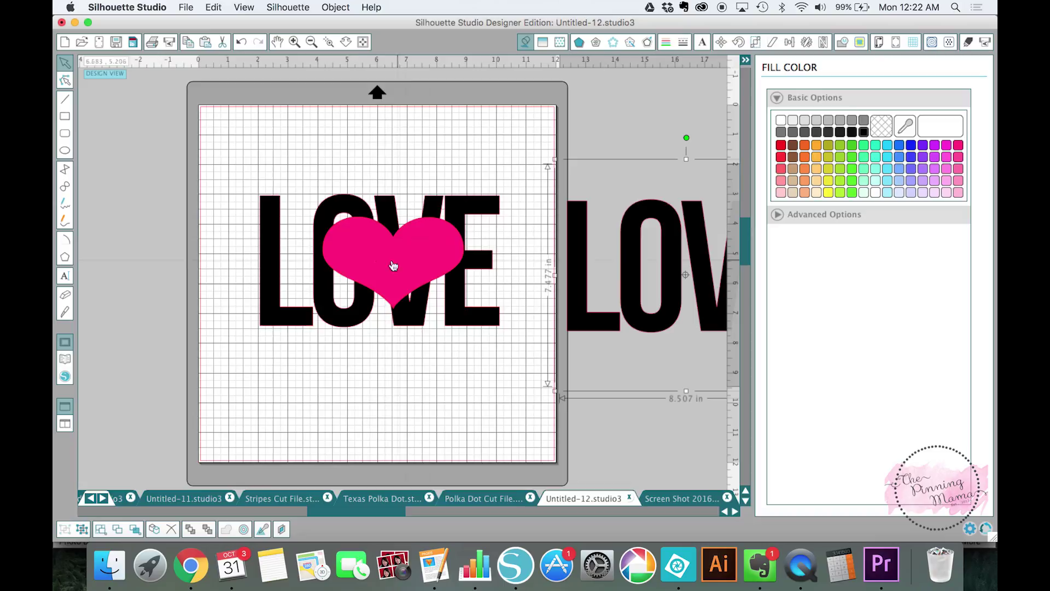
left_click(262, 210)
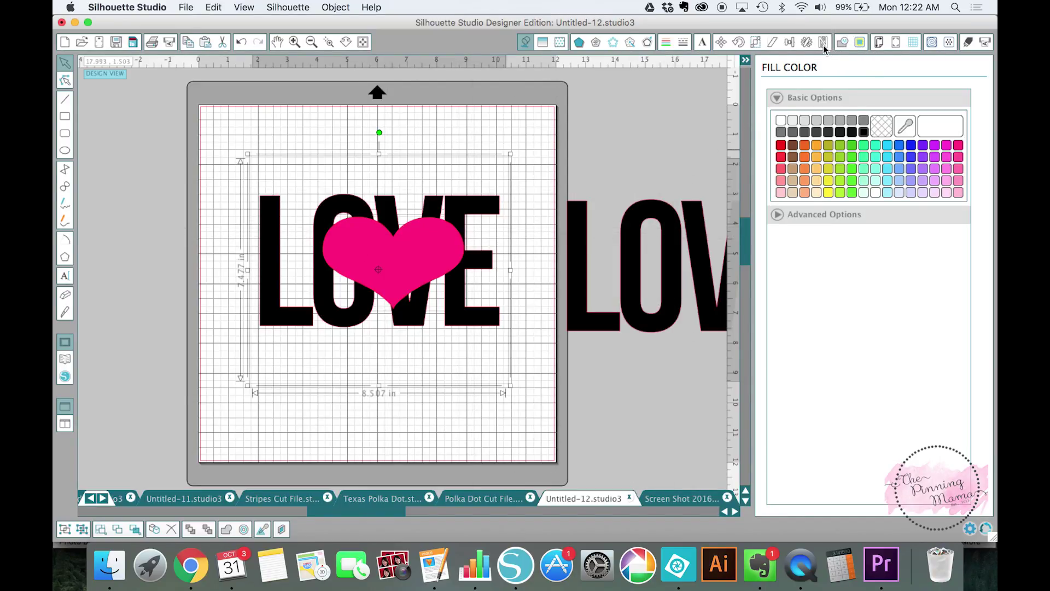
Step: Crop LOVE to the heart, fill the pieces hot pink, and move the spare LOVE over them
left_click(842, 42)
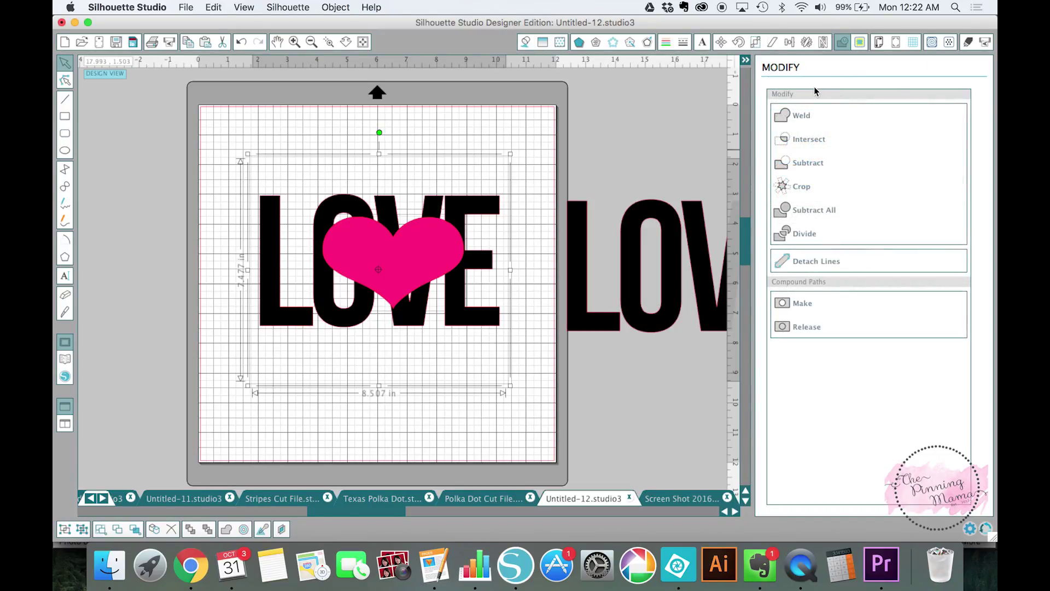
left_click(801, 187)
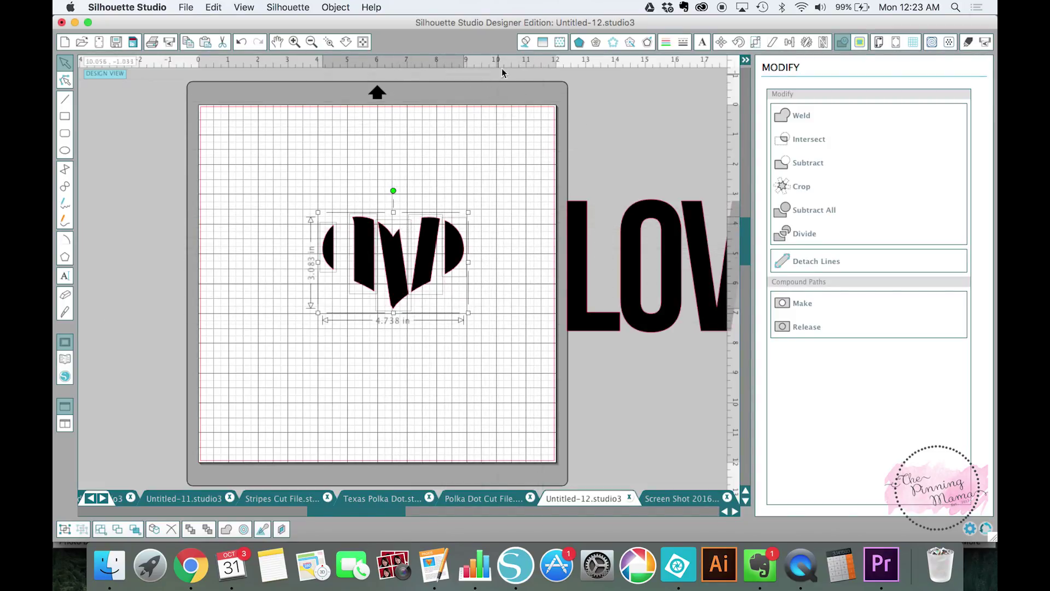
left_click(526, 42)
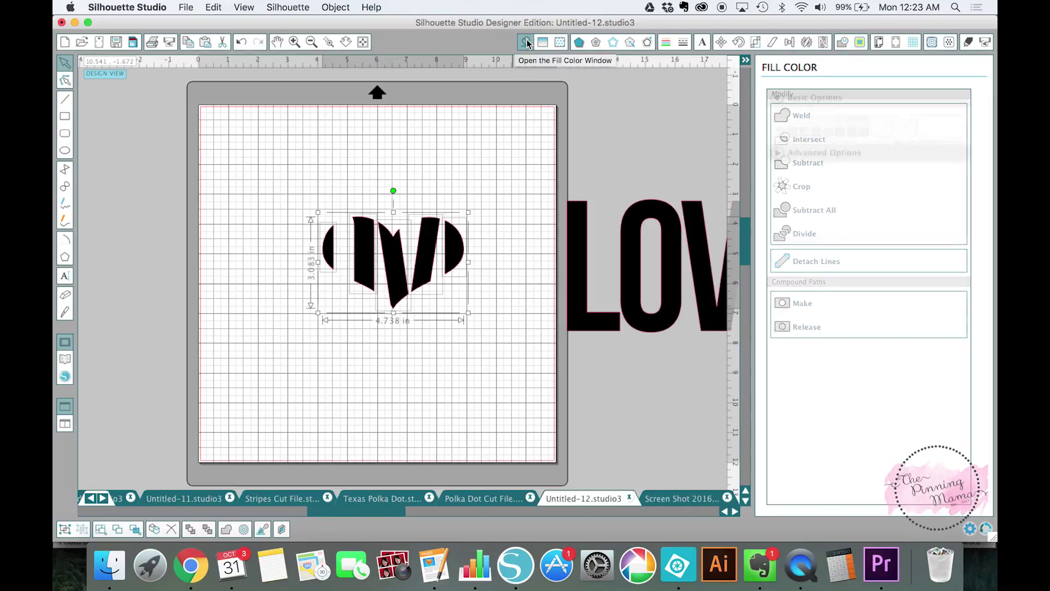
left_click(959, 146)
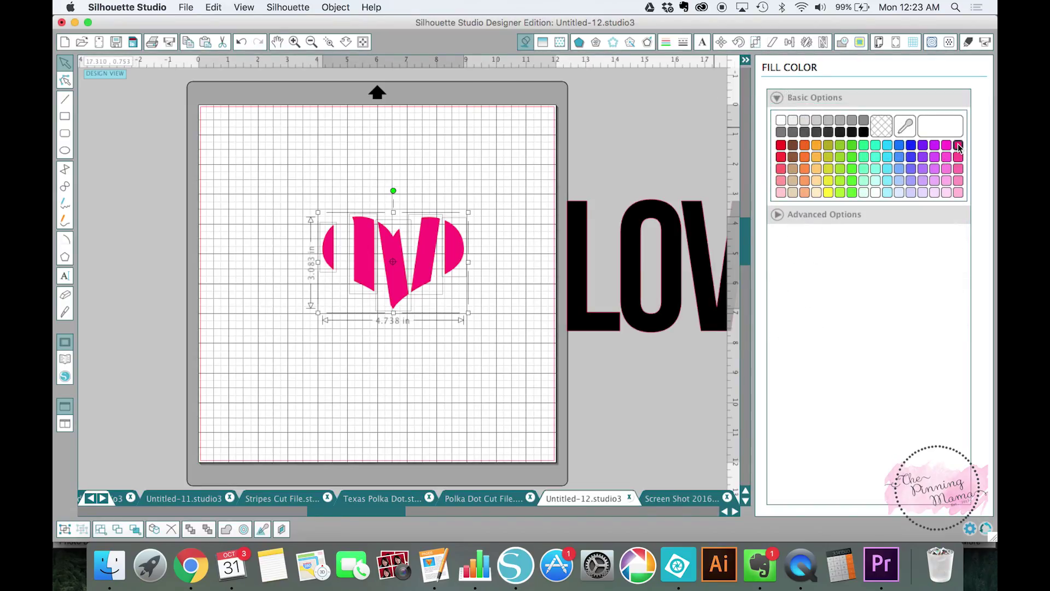
left_click_drag(667, 214, 356, 198)
Step: Send the black LOVE word to back and select all the pink heart pieces
right_click(383, 204)
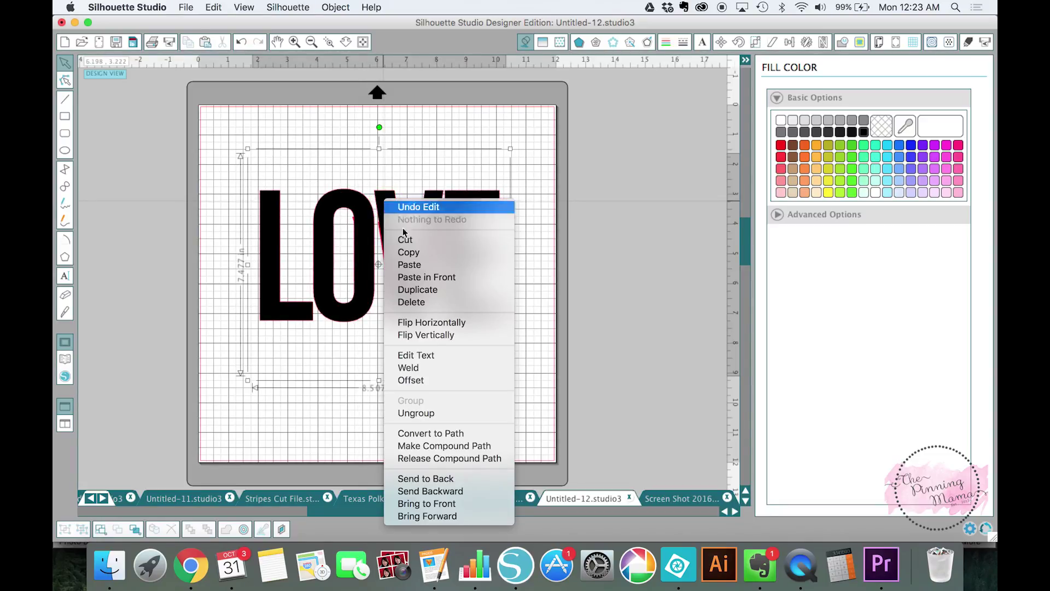
left_click(453, 478)
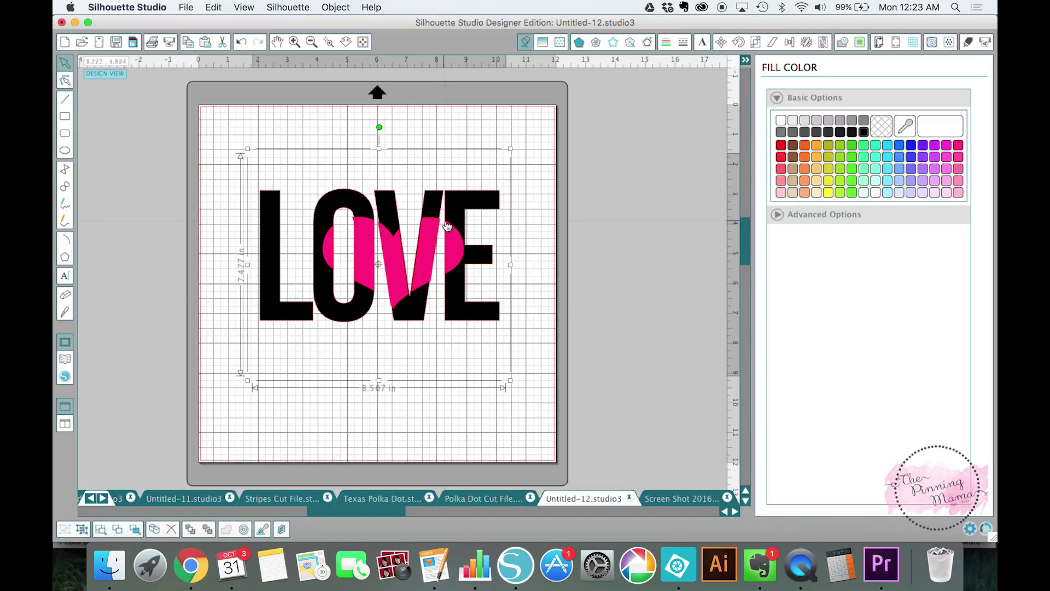
left_click(452, 230)
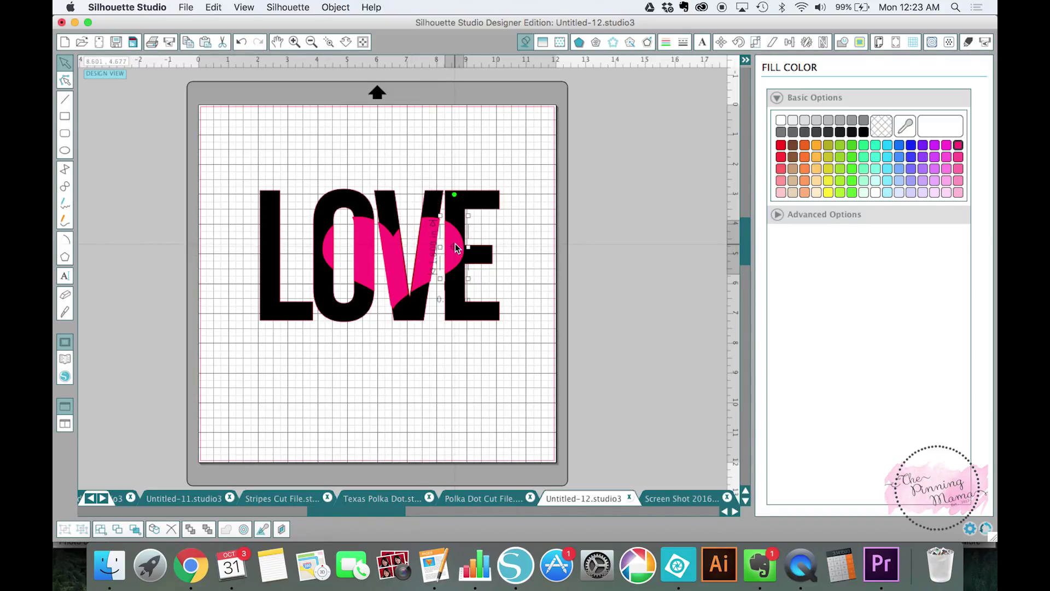
left_click(425, 253)
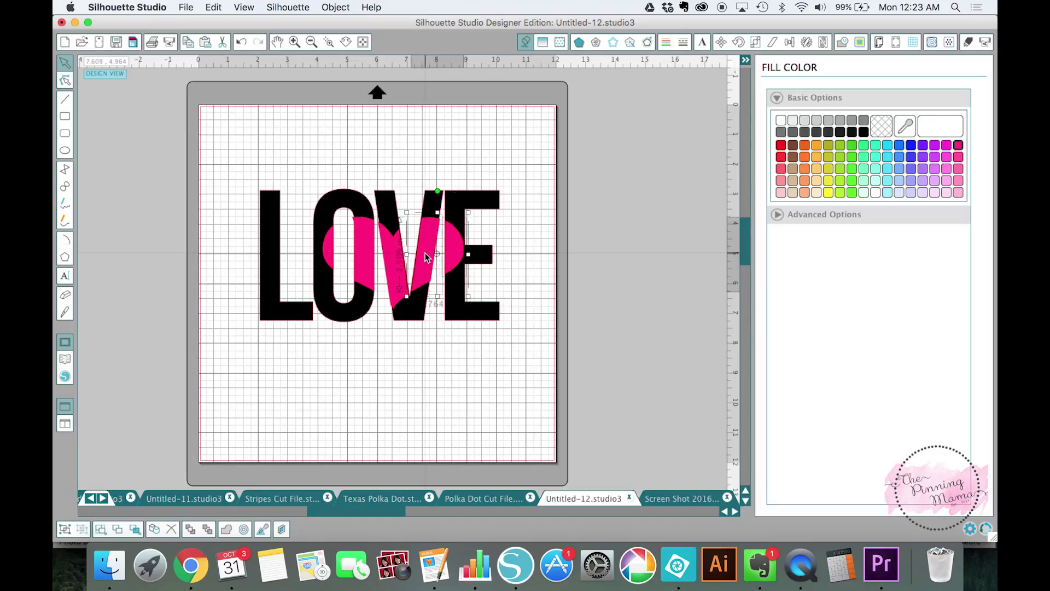
left_click(392, 260)
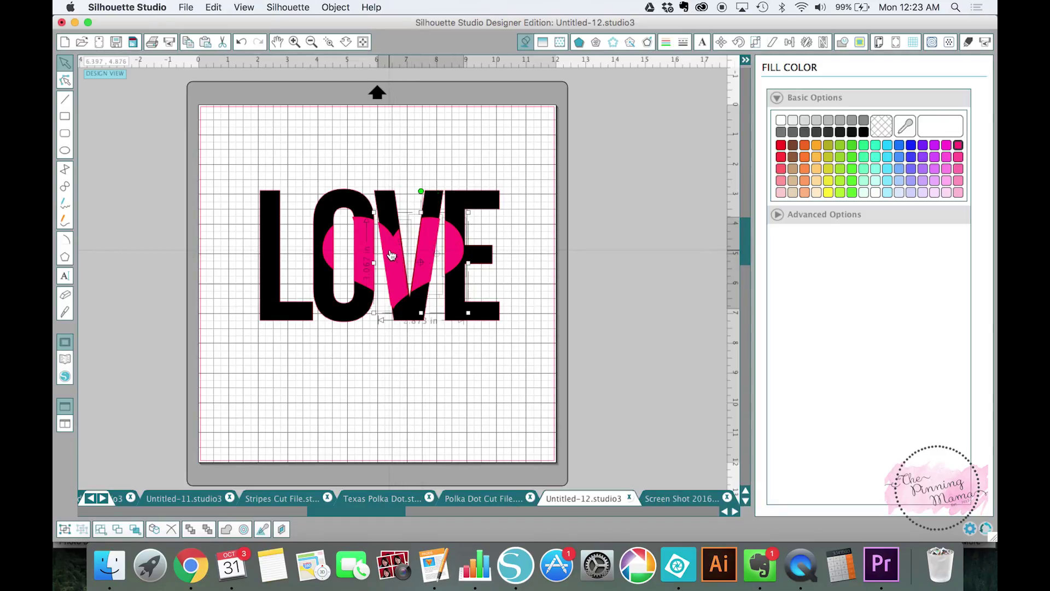
left_click(353, 251)
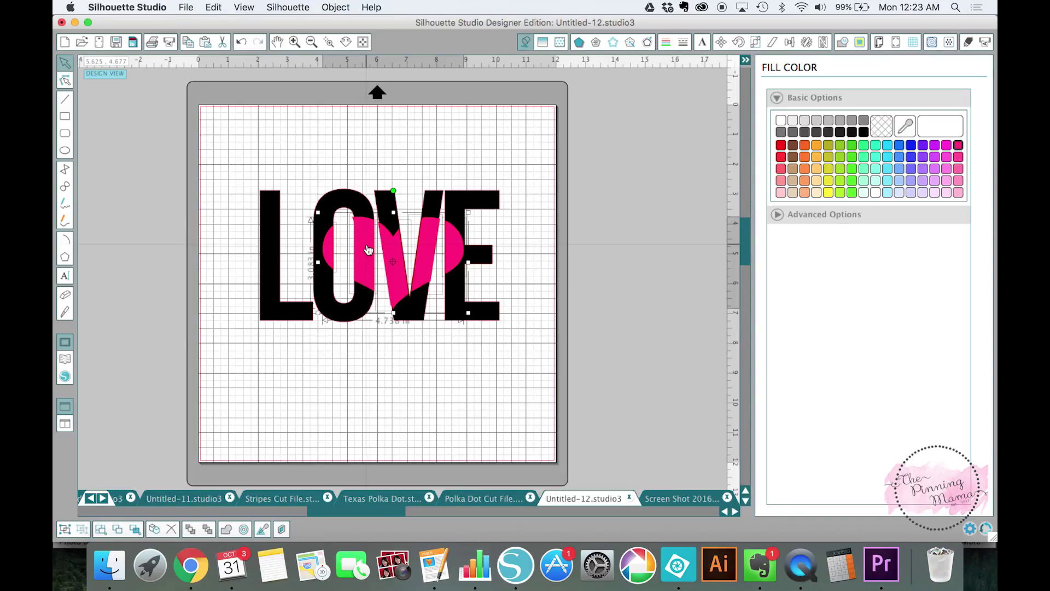
Step: Group the selected pink heart pieces into one piece, then deselect
right_click(367, 240)
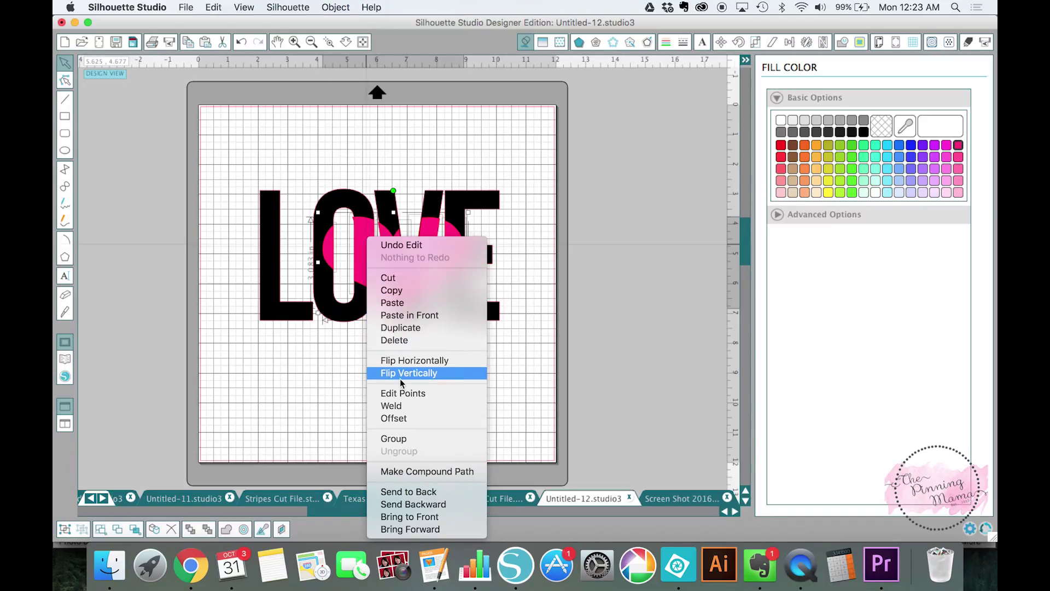
left_click(397, 438)
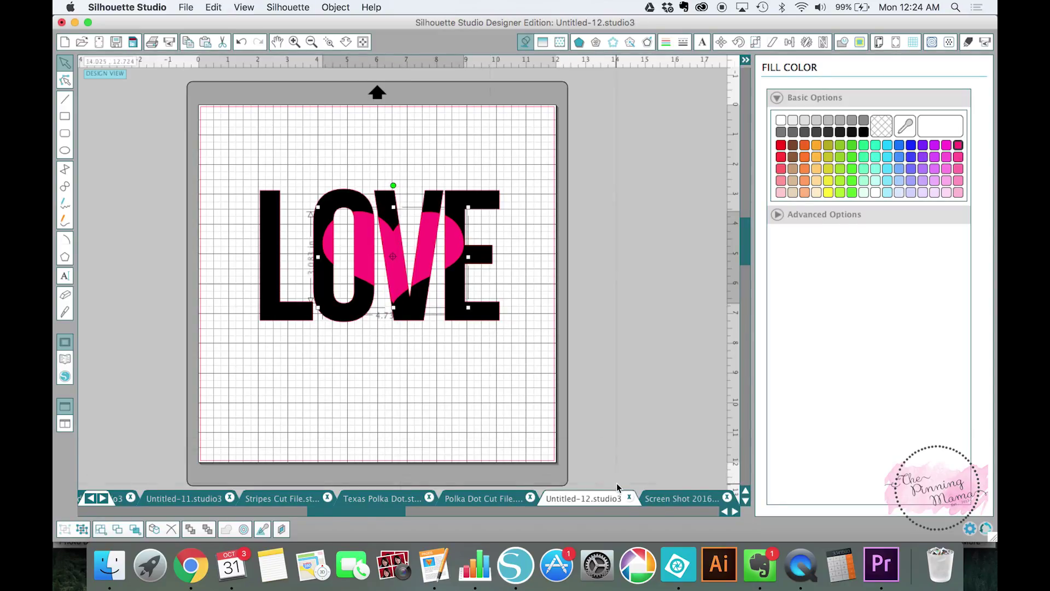
left_click(448, 369)
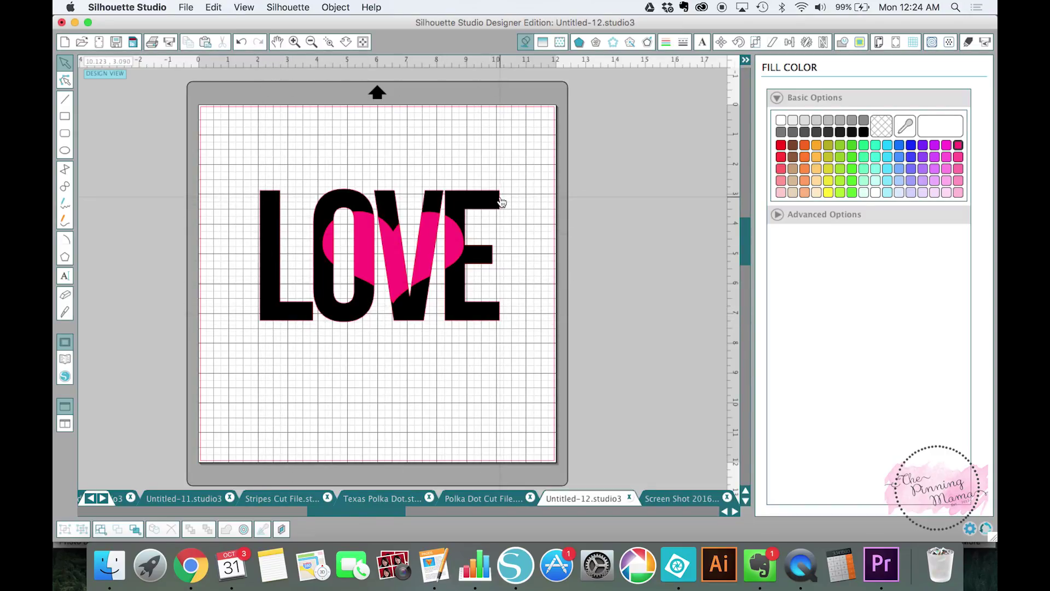
left_click(451, 242)
left_click_drag(451, 242, 455, 387)
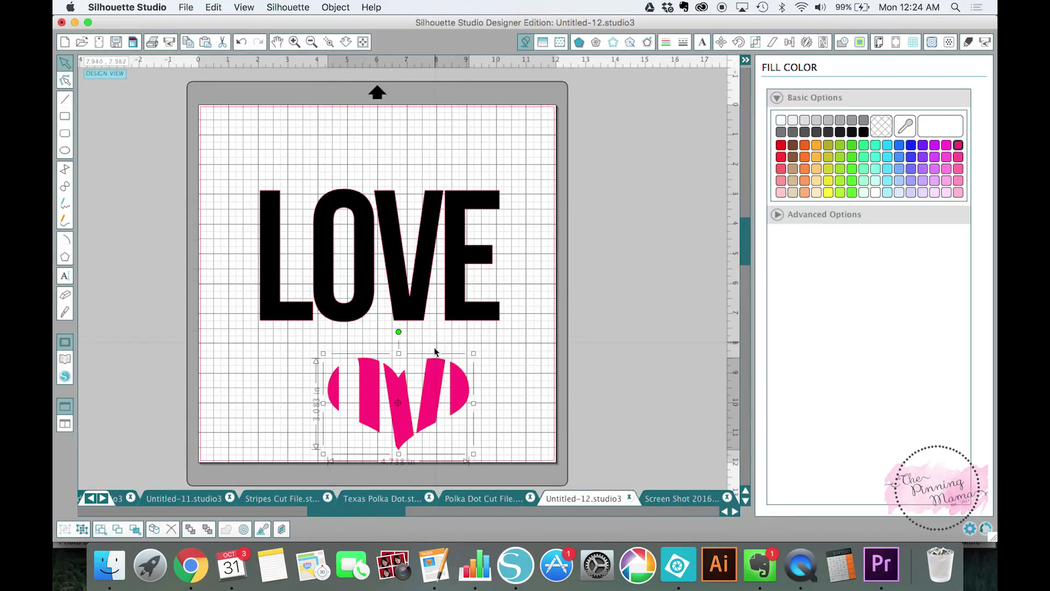
left_click_drag(437, 395, 430, 248)
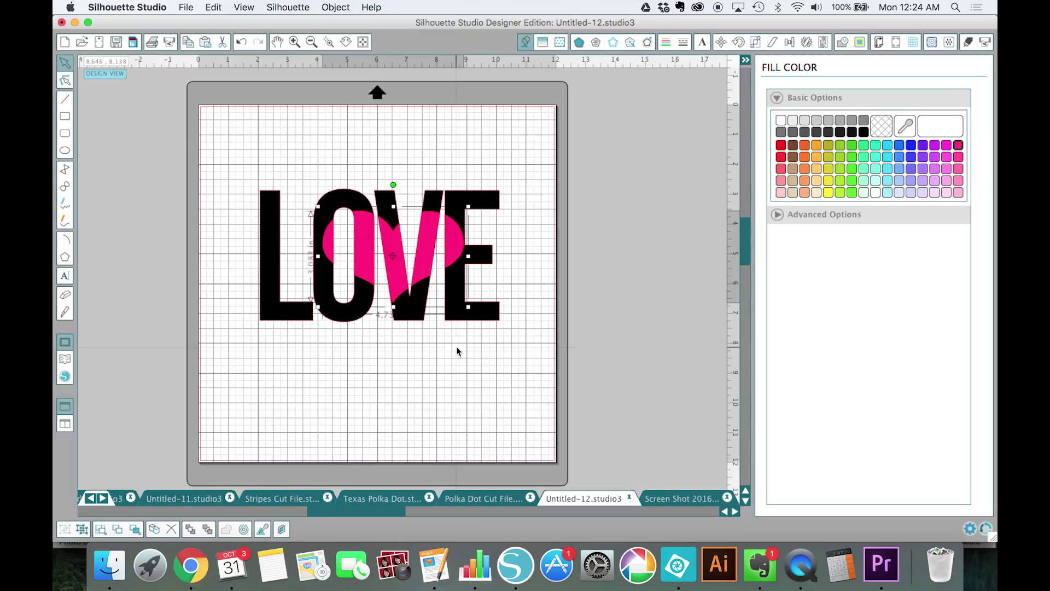